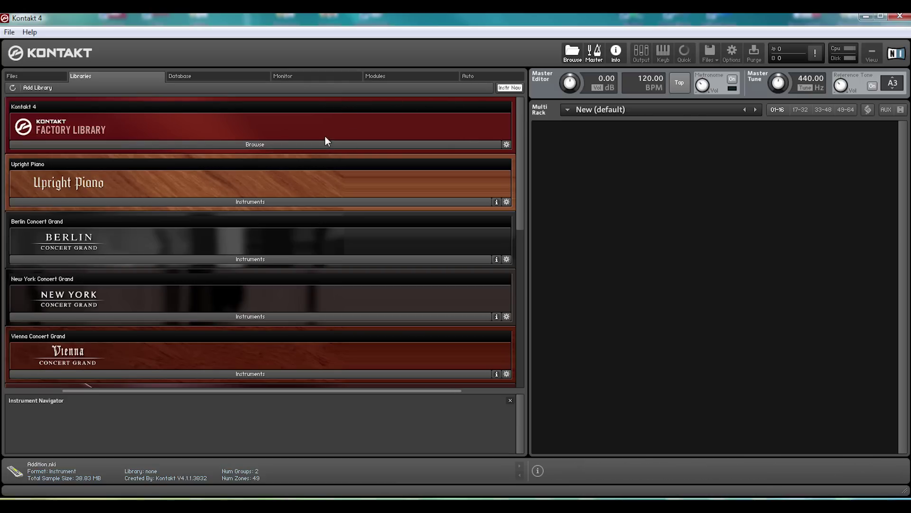
Load the Zurna world instrument from the end of the 1299-instrument database list
click(204, 80)
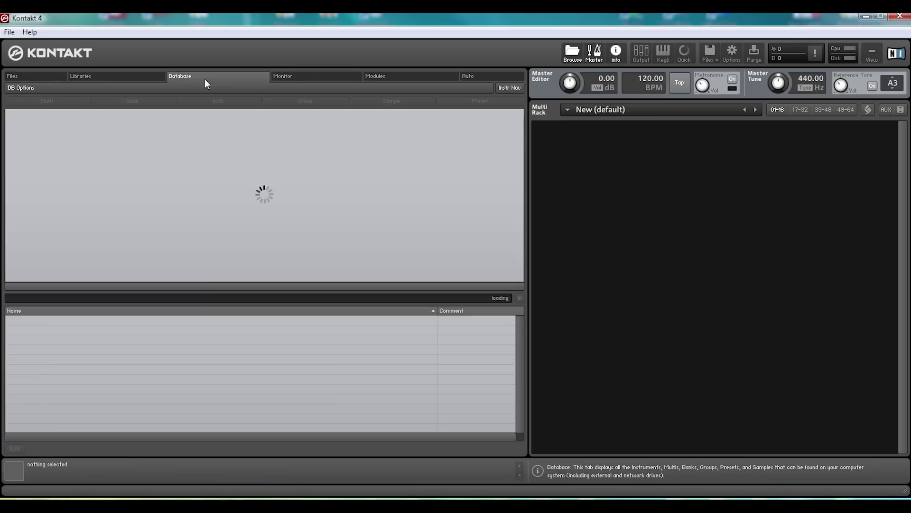
click(27, 298)
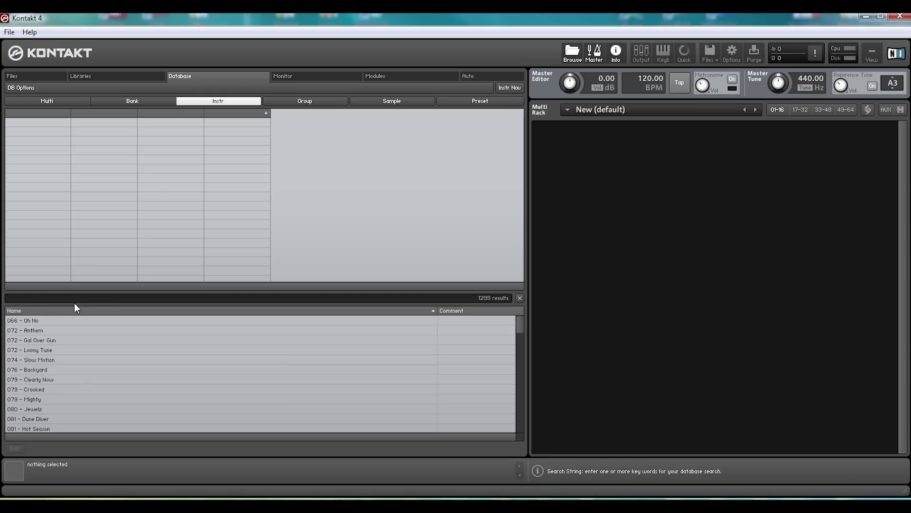
drag(517, 328, 500, 452)
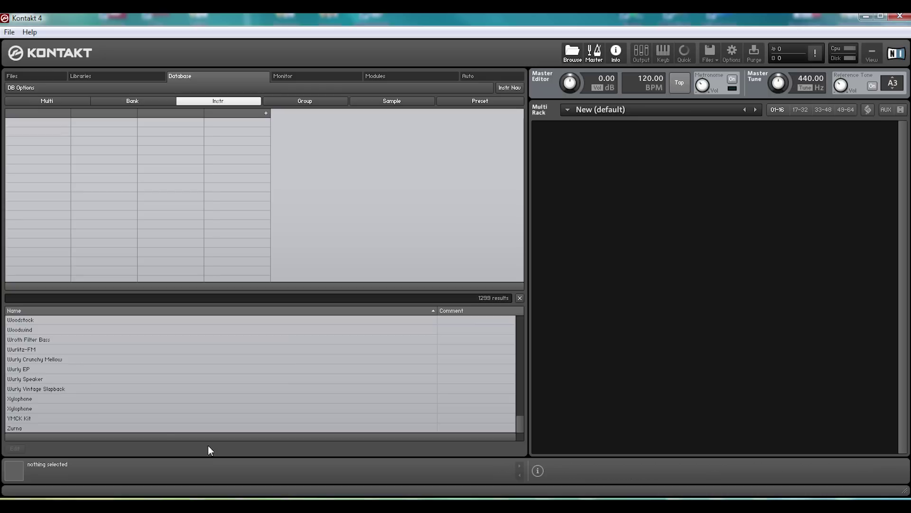
double_click(26, 429)
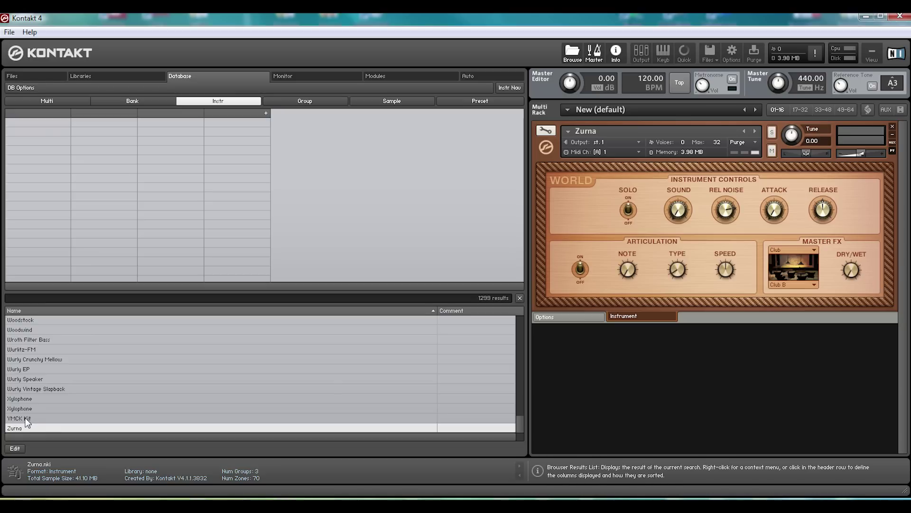
Replace Zurna with YMCK Kit, then browse the Effects modules to Cabinet's description
drag(27, 420, 602, 215)
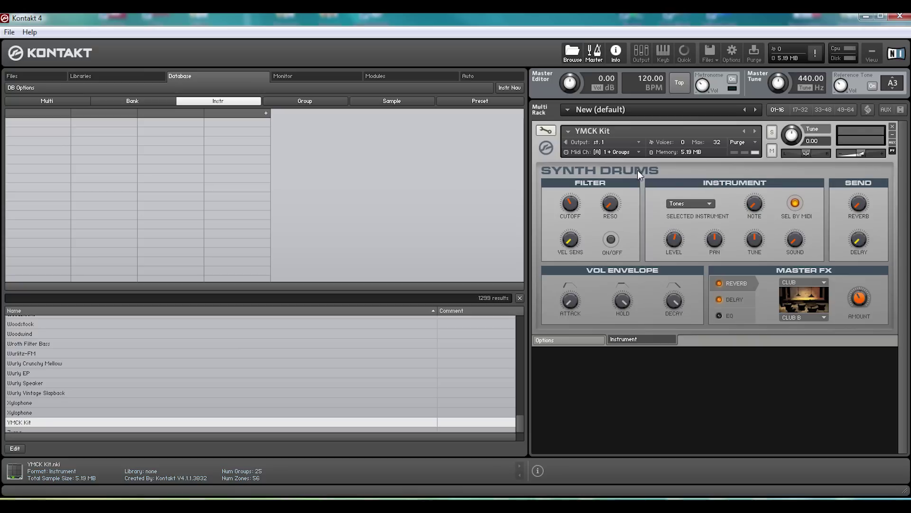
click(383, 73)
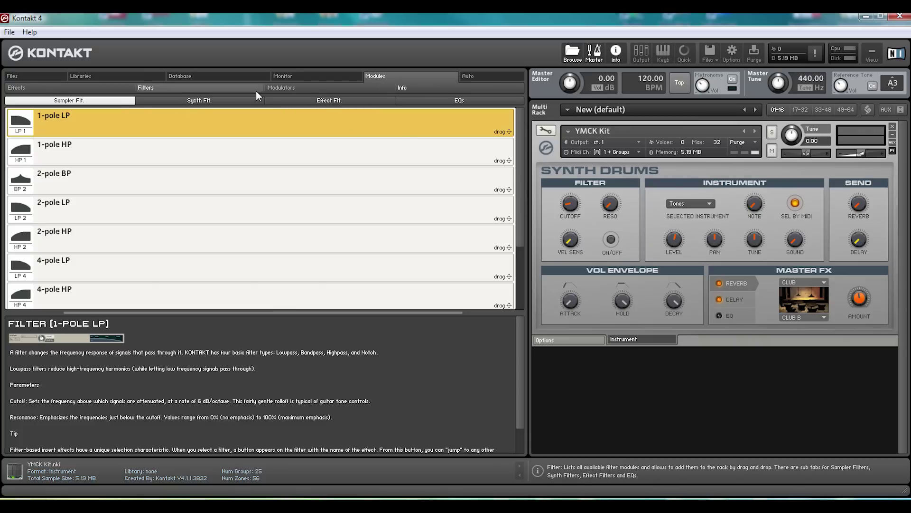
click(17, 87)
drag(519, 122, 513, 250)
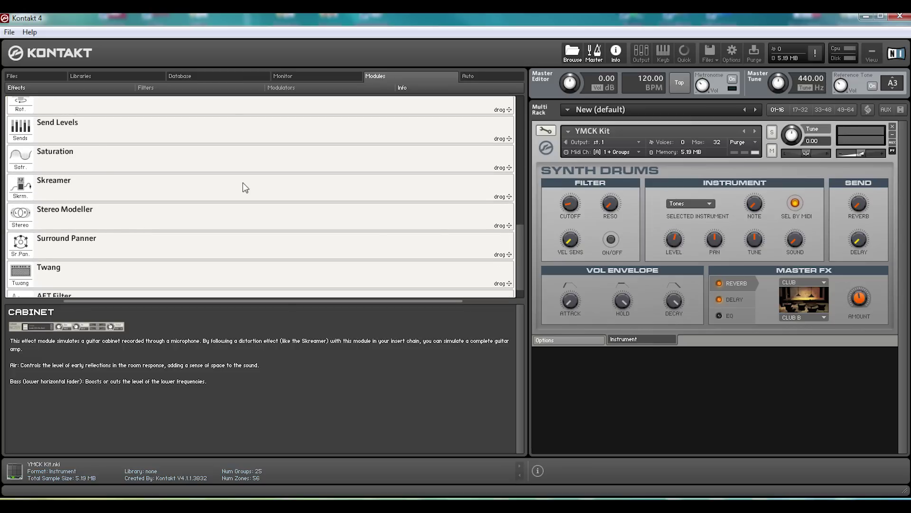
drag(522, 235, 480, 96)
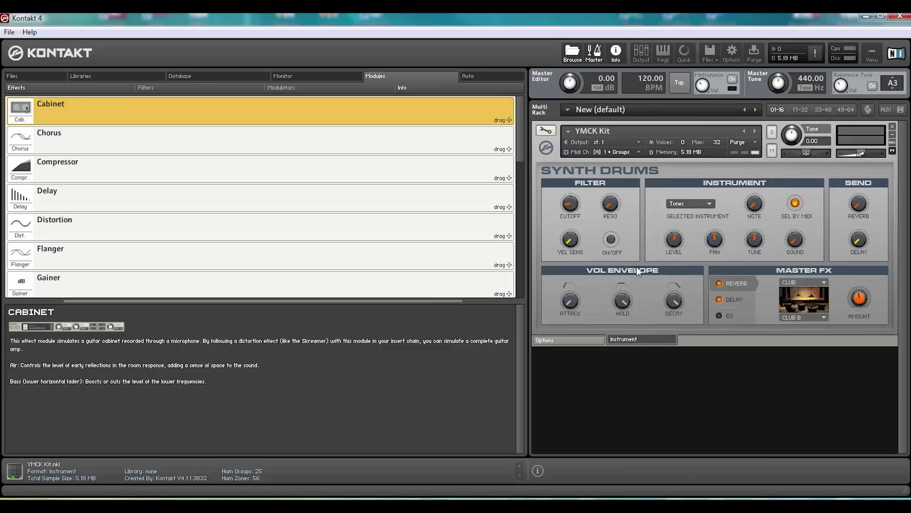
Load two copies of Banzai 23.nki from the Factory Library into the rack
click(97, 78)
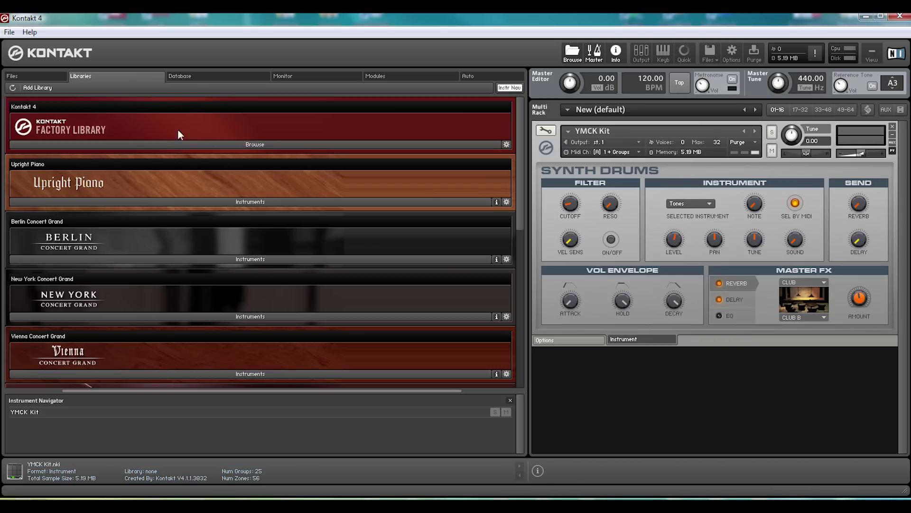
click(178, 144)
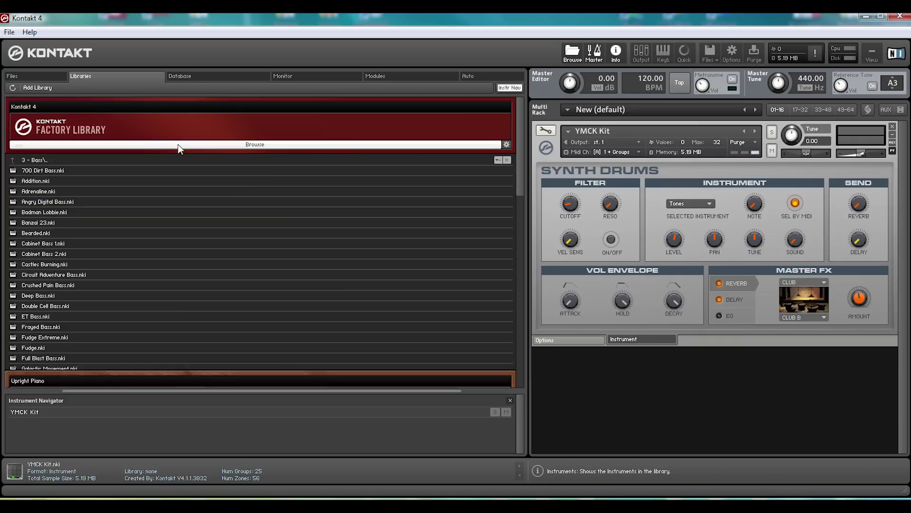
click(80, 225)
double_click(78, 224)
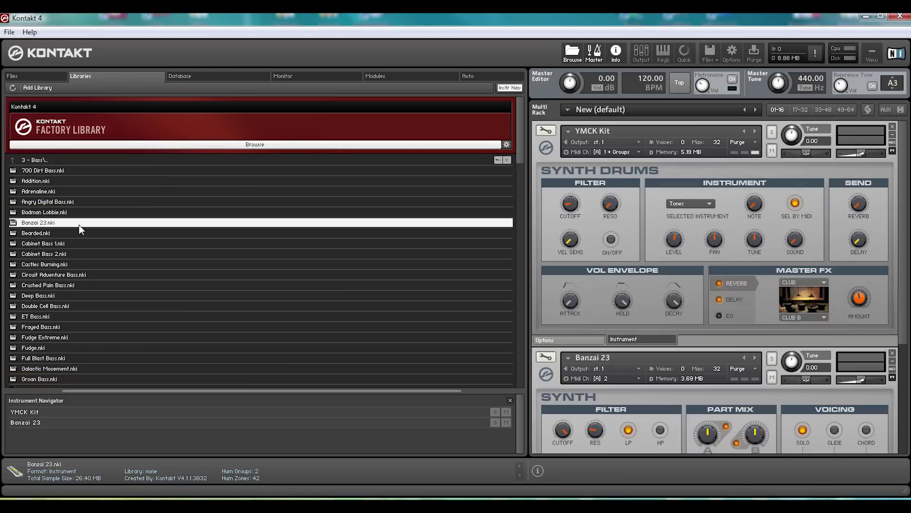
scroll(591, 255, down, 5)
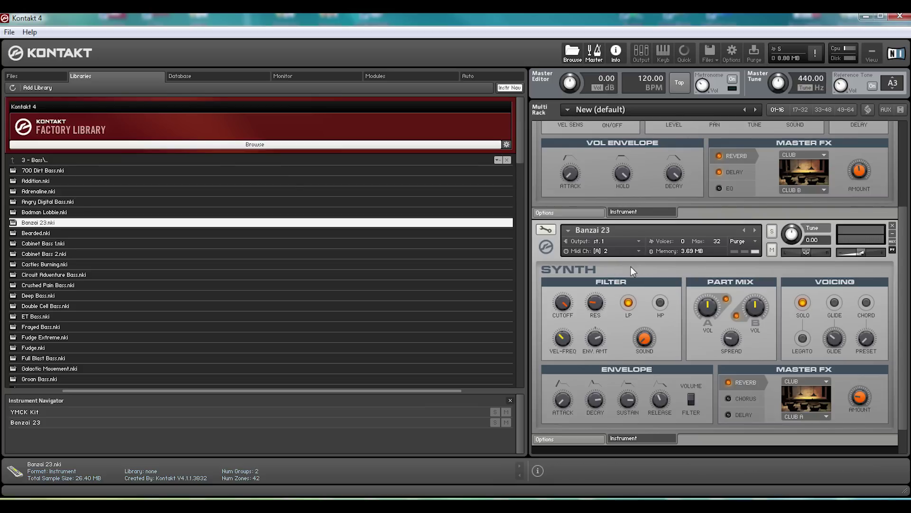
scroll(631, 266, up, 3)
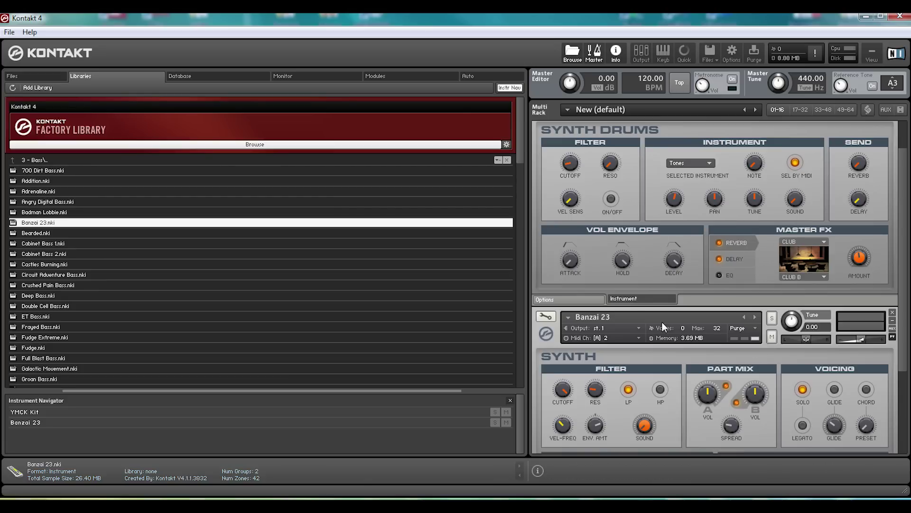
drag(48, 223, 586, 180)
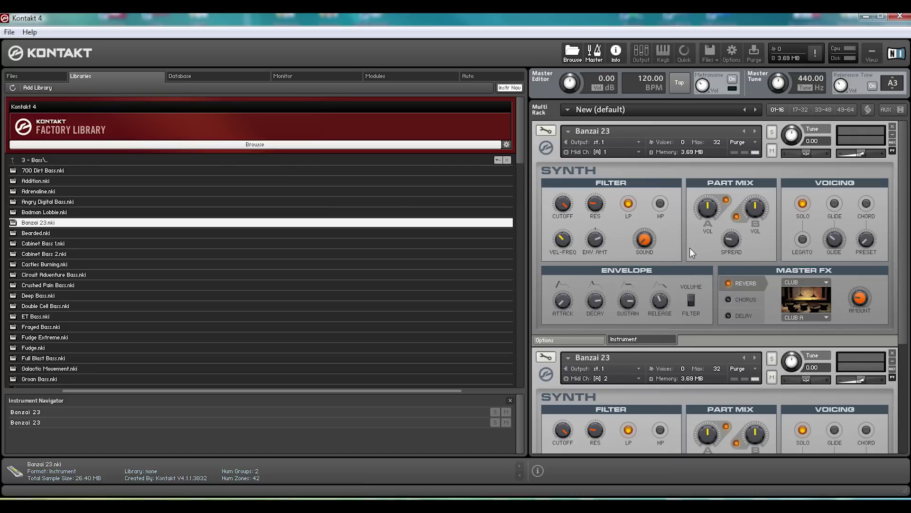
Back in the database, remove both Banzai 23 instruments from the rack
click(248, 77)
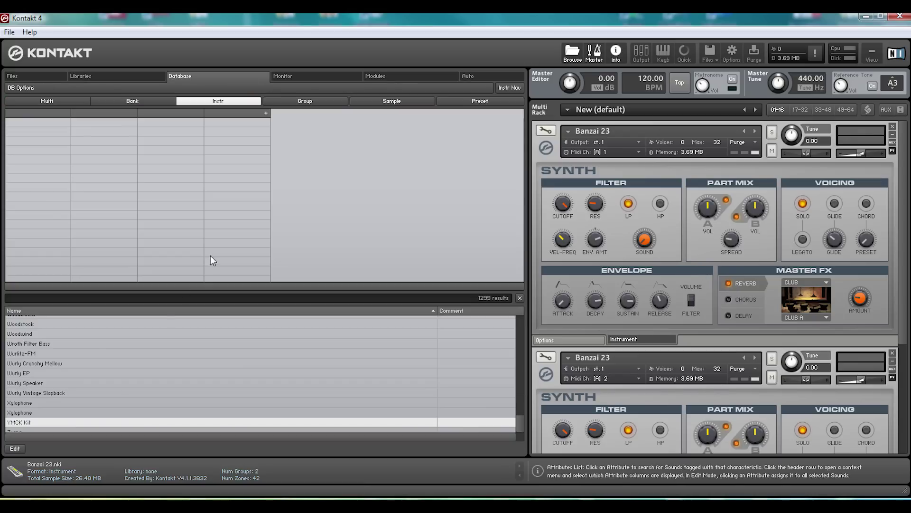
click(107, 363)
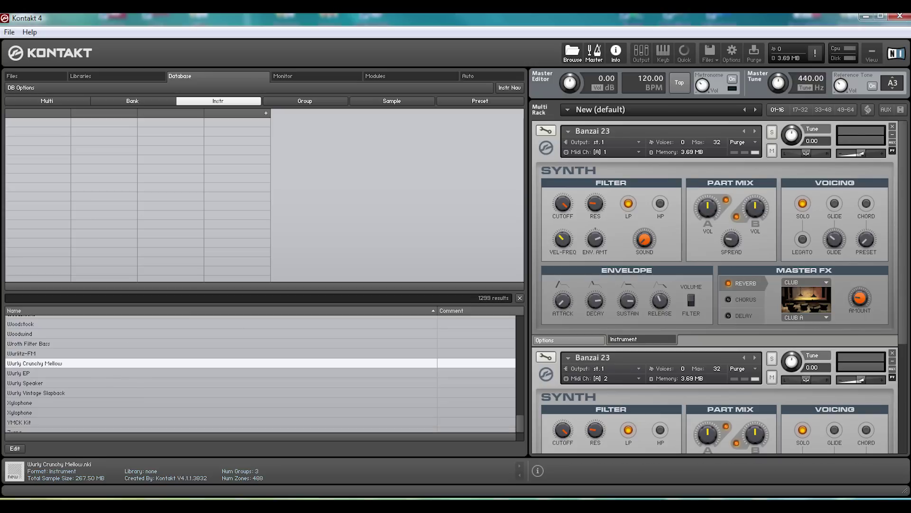
click(893, 352)
click(893, 127)
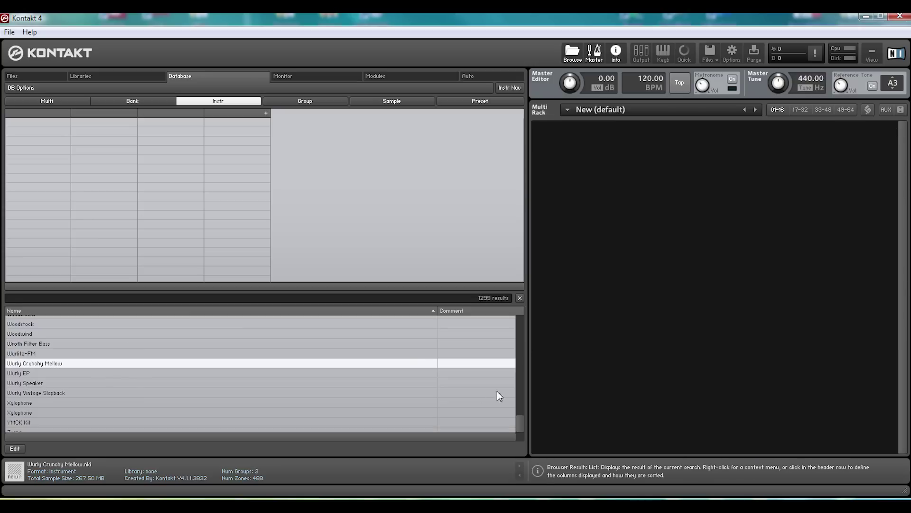
Load Wurlitz-FM into the empty rack and list the database by type and bank
double_click(398, 353)
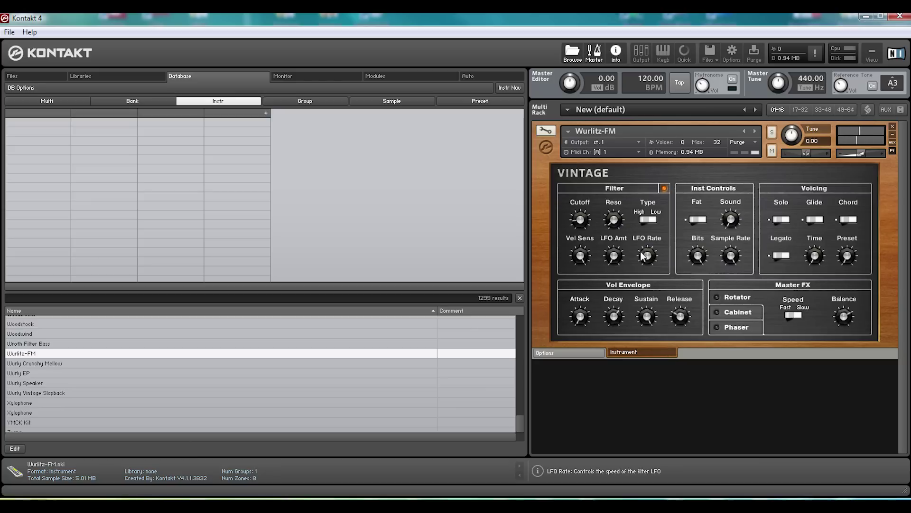
click(325, 101)
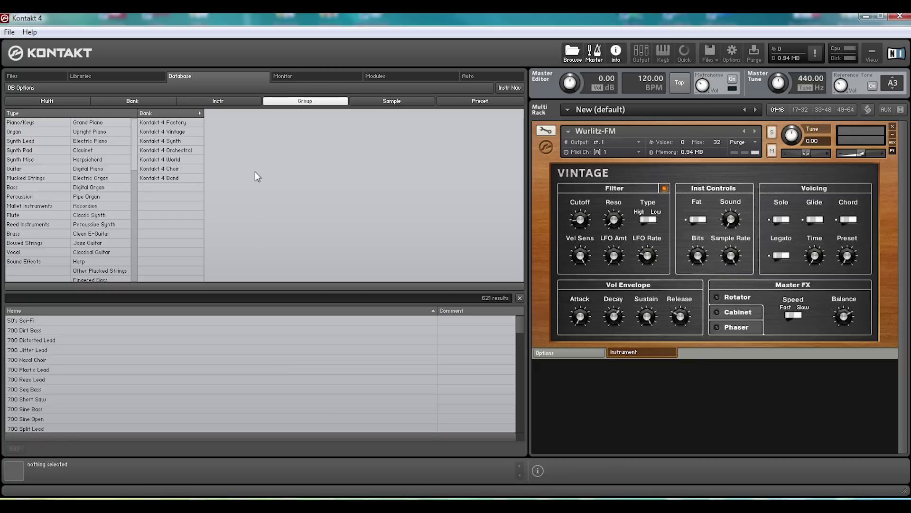
Filter the database to Synth Lead sounds in the Kontakt 4 Synth bank
click(32, 141)
click(160, 135)
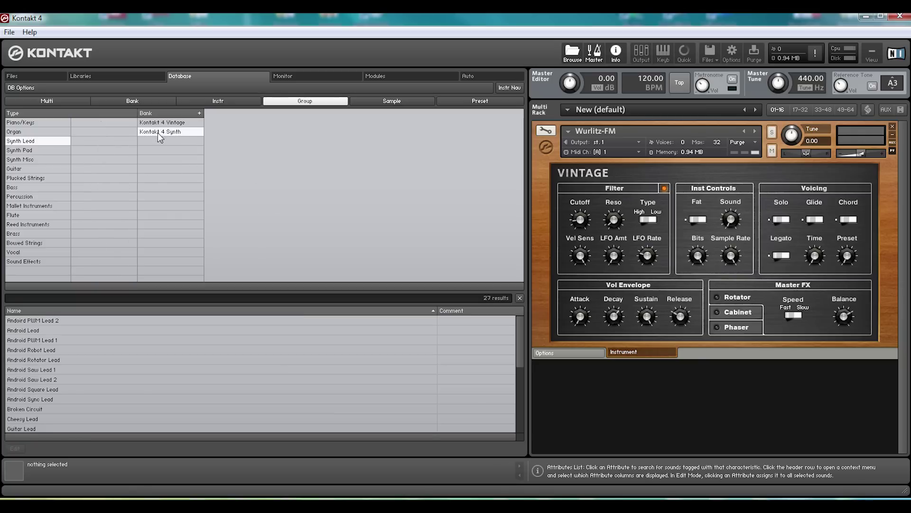
drag(61, 372, 16, 372)
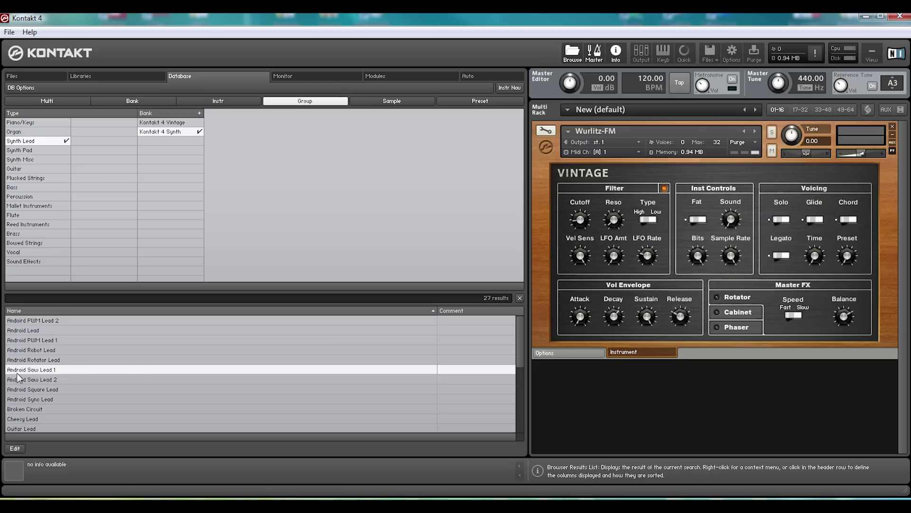
Search instruments for 'andro' and load Android Saw Lead 1 in place of Wurlitz-FM
click(215, 101)
click(215, 298)
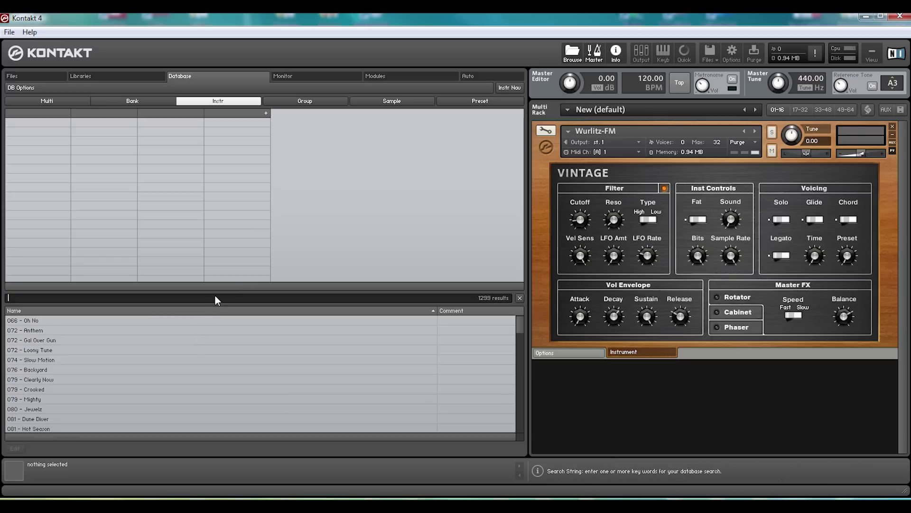
text(andro)
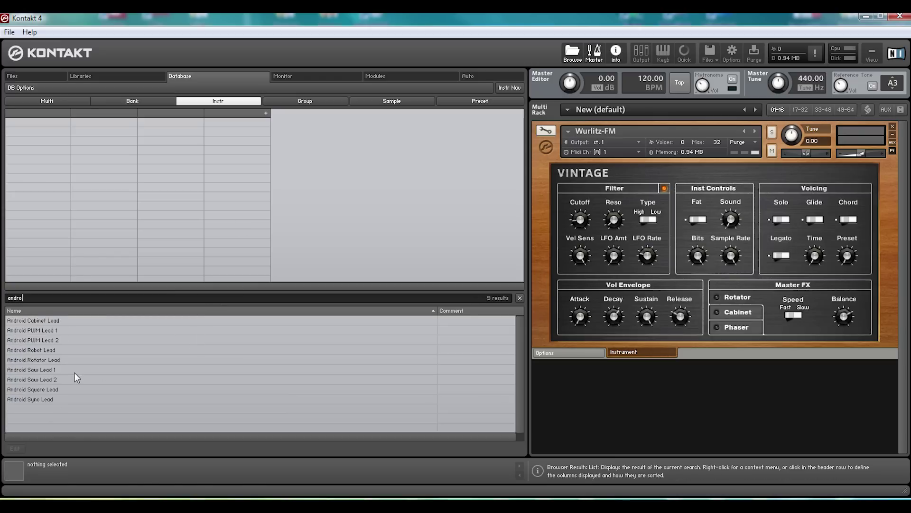
drag(74, 371, 543, 274)
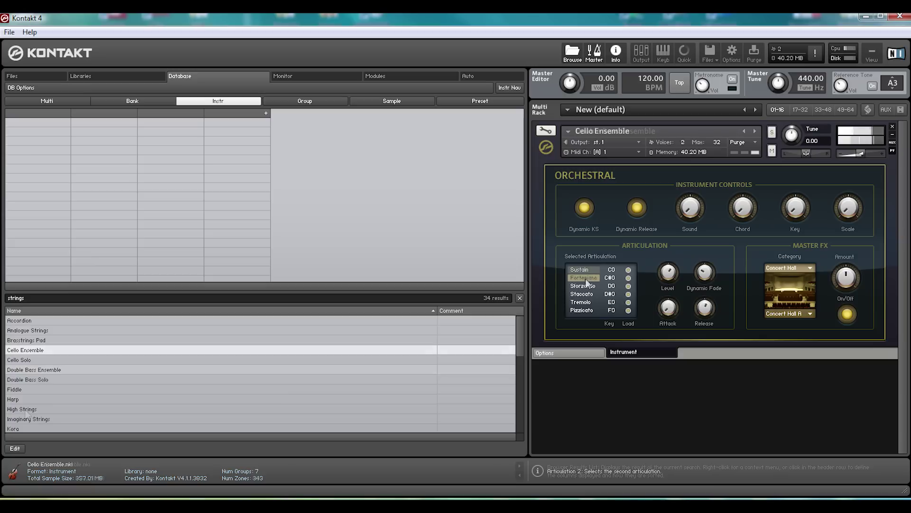
Audition the strings with the Sforzando, Tremolo and Pizzicato articulations
click(583, 286)
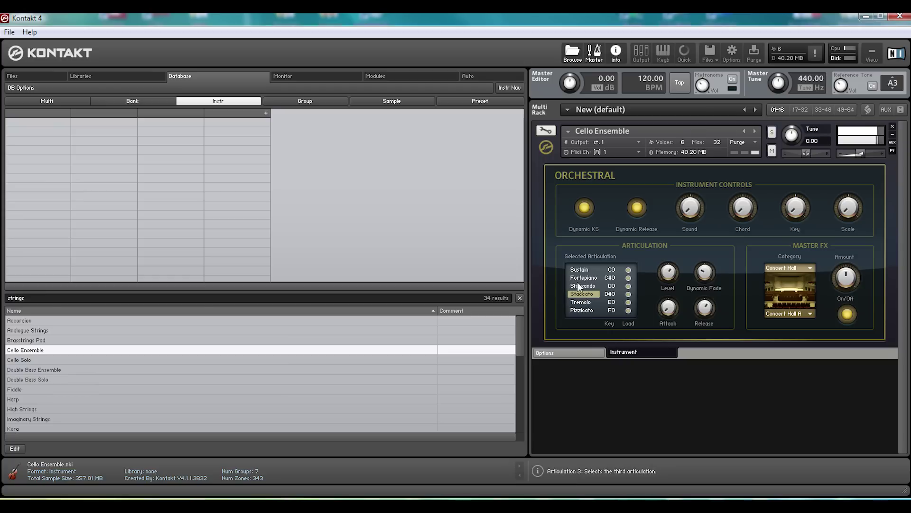
click(579, 304)
click(580, 312)
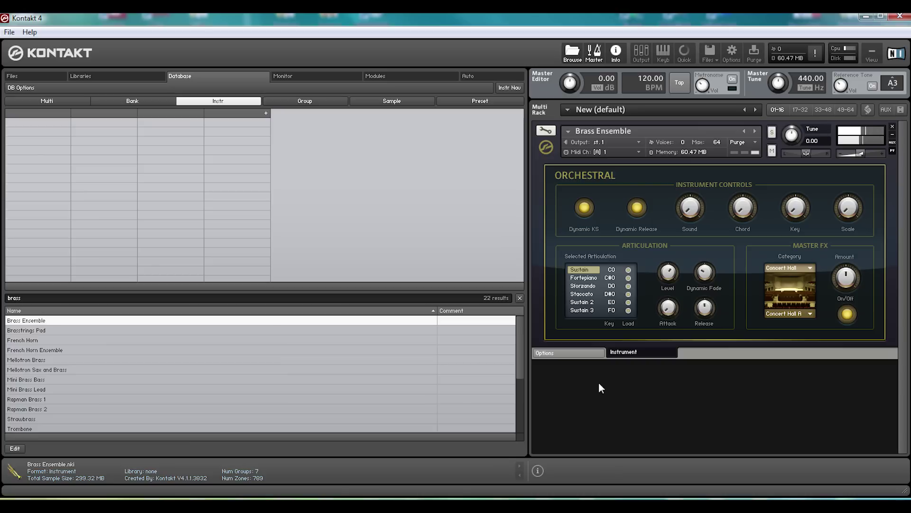
Audition the brass in Sforzando, then load Tuba and switch it to Fortepiano
click(590, 284)
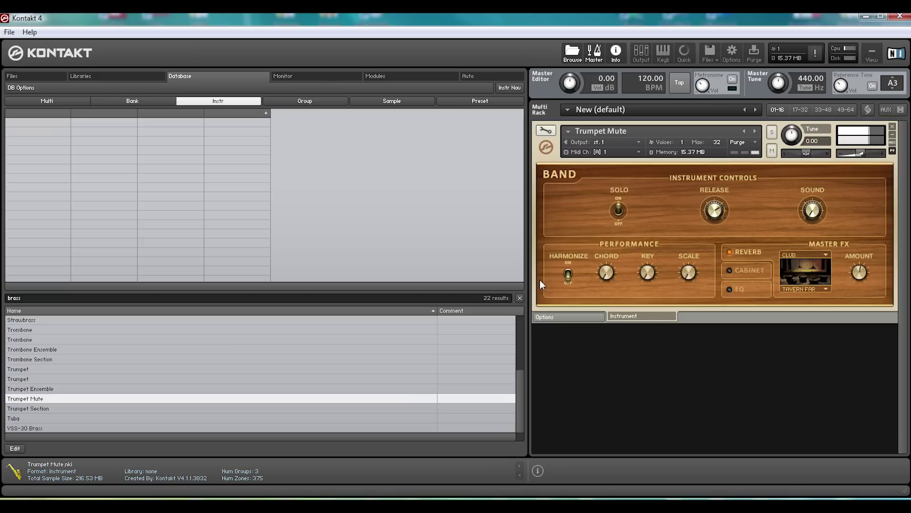
key(Down)
key(Down)
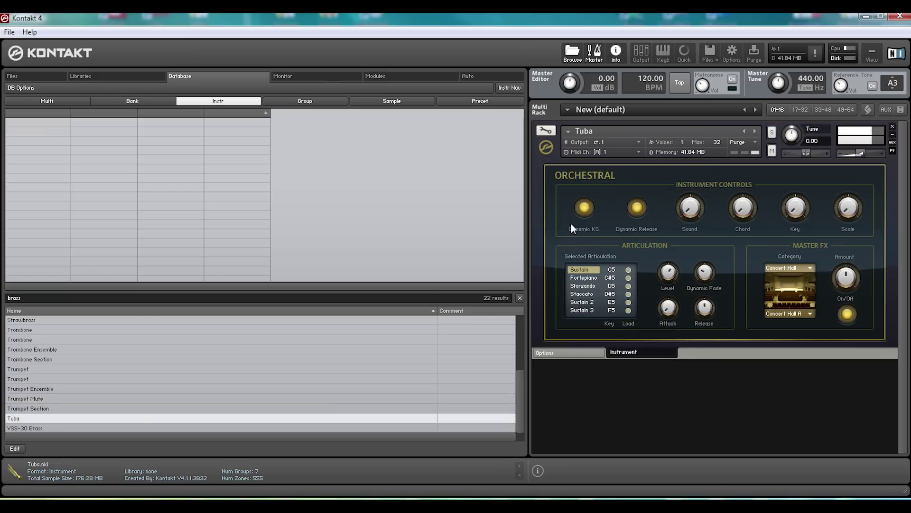
click(584, 278)
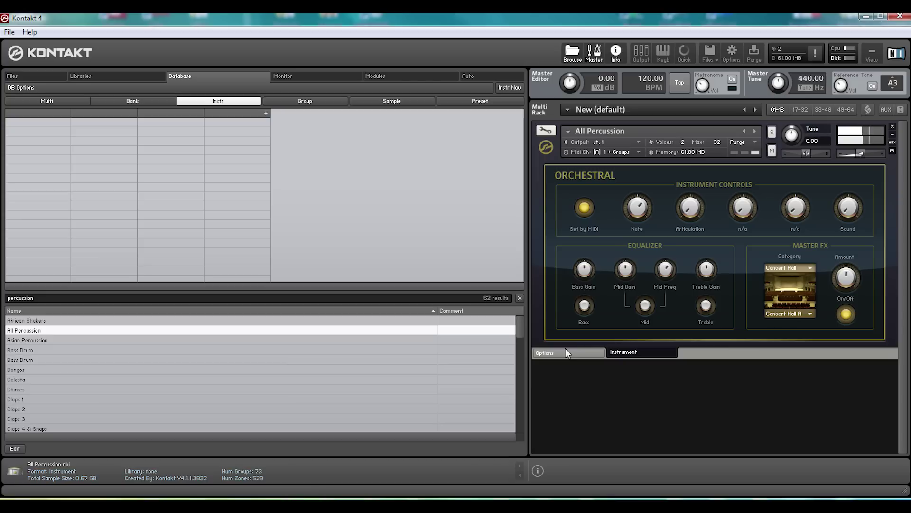
Audition Asian Percussion, Full Percussion, Djembes and Timpani Hits from the results
key(Down)
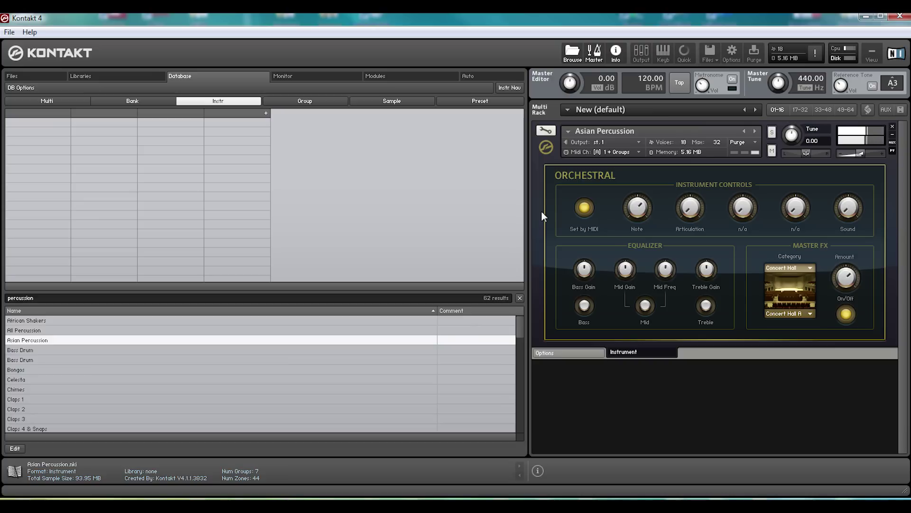
key(Down)
key(Down)
key(Down)
key(Down)
key(Down)
key(Down)
key(Down)
key(Down)
key(Down)
key(Down)
key(Down)
key(Down)
key(Down)
key(Down)
key(Down)
key(Down)
key(Down)
key(Down)
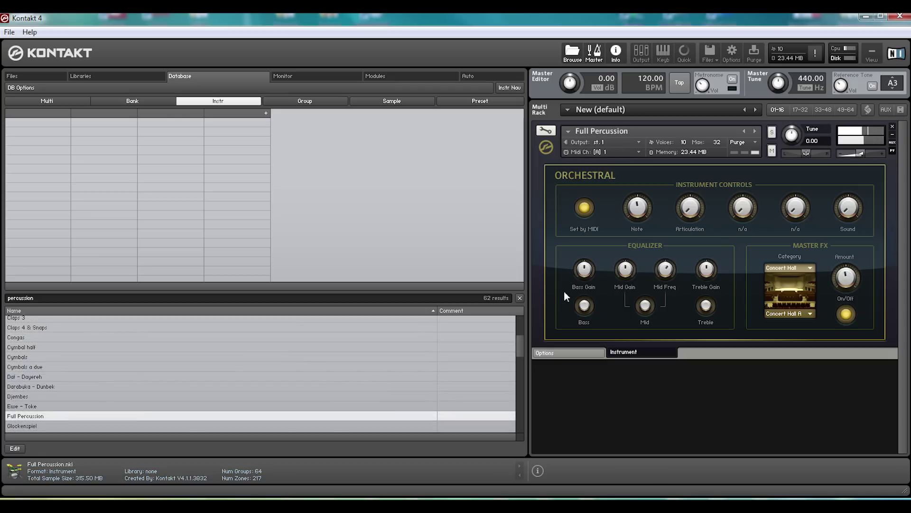
key(Up)
key(Up)
key(Up)
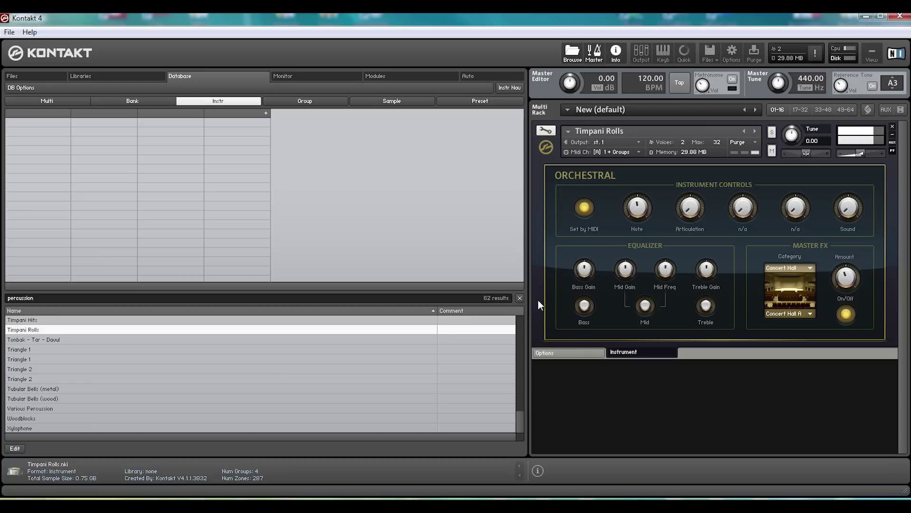
key(Up)
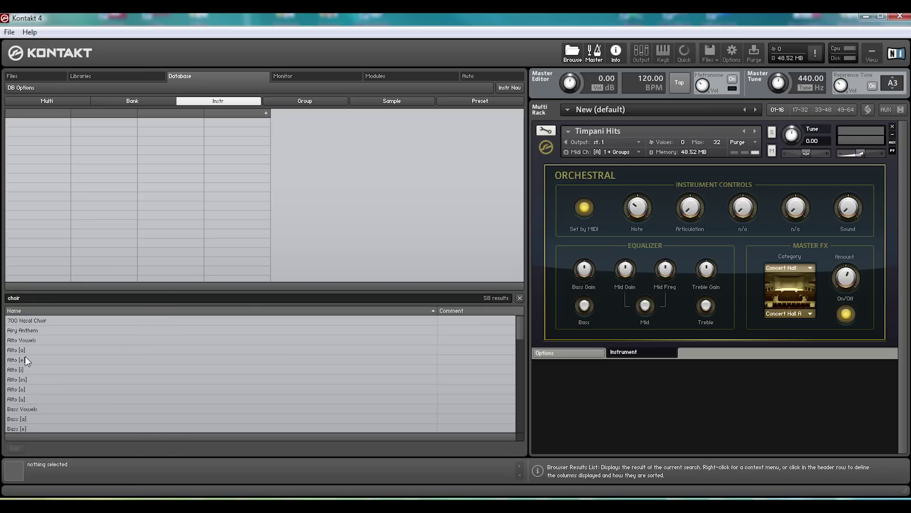
Load the Alto [m] choir instrument, then move on to Bass [a]
double_click(29, 379)
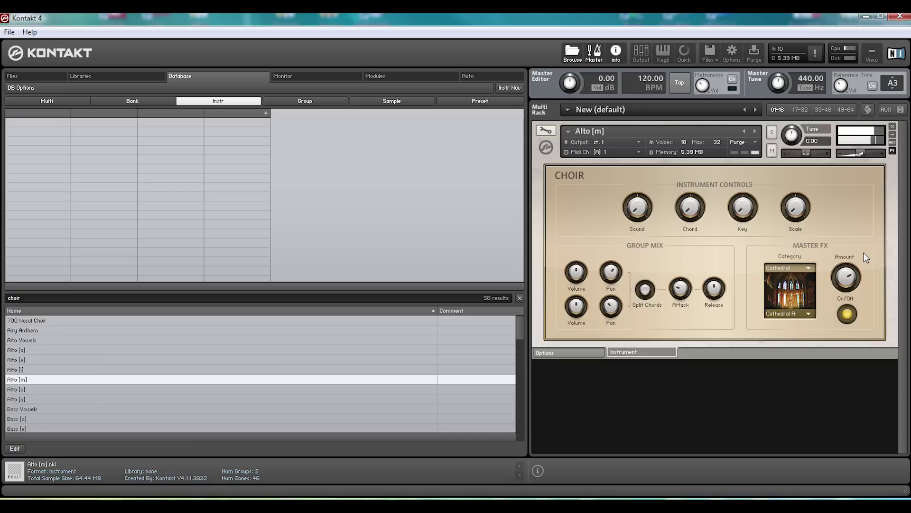
key(Down)
key(Down)
key(Down)
key(Down)
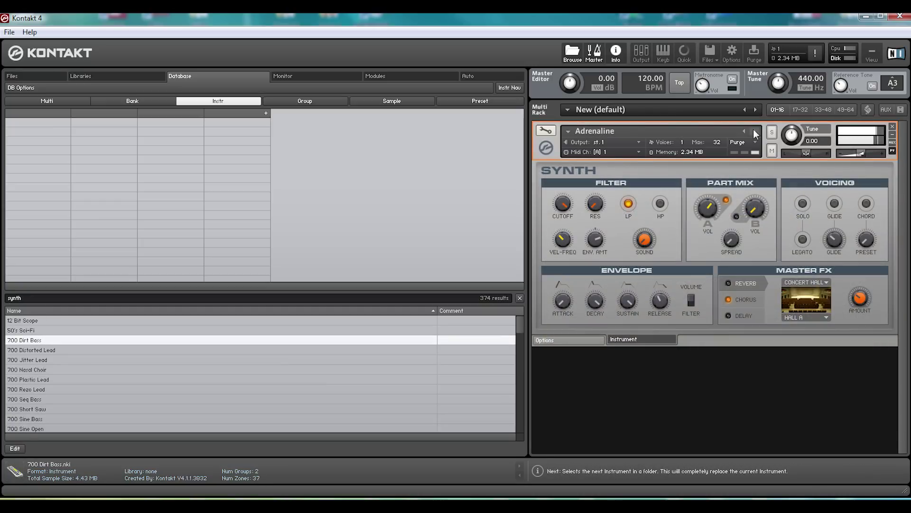
Step through the bass patches from Angry Digital Bass to Memory Bass 1
click(754, 131)
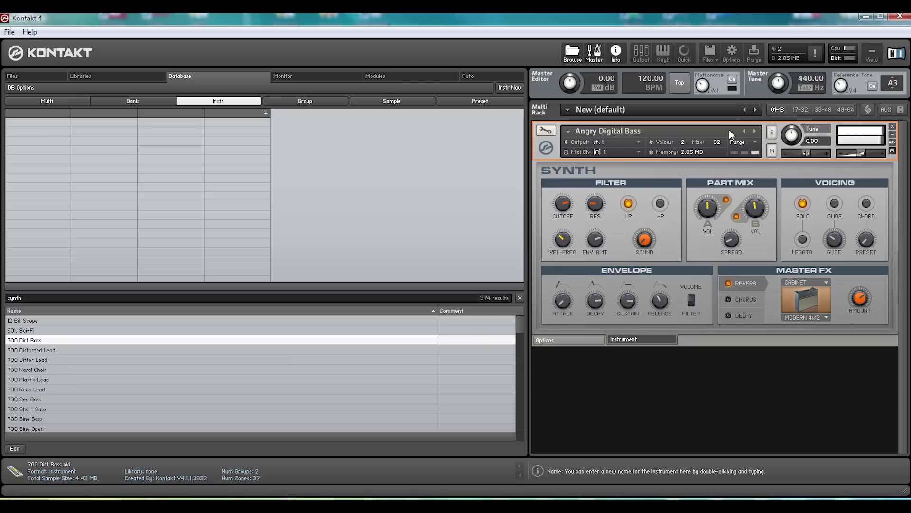
click(757, 132)
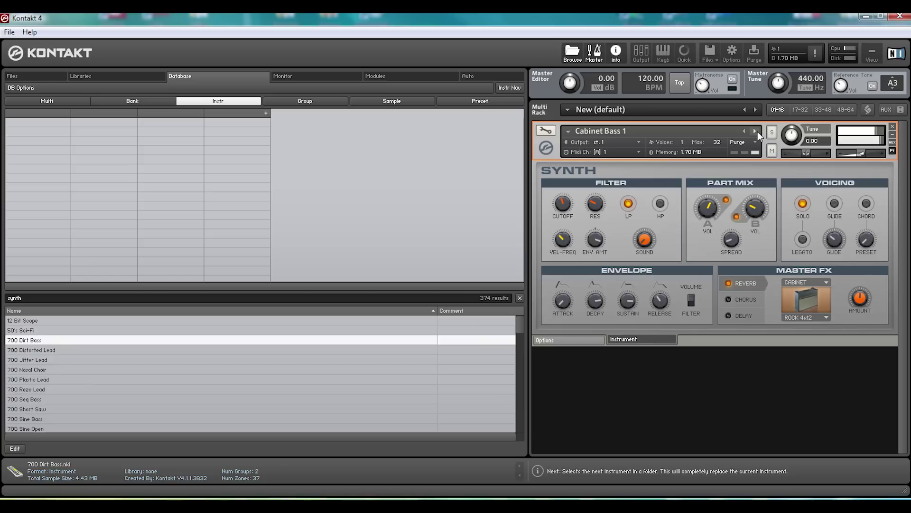
click(758, 132)
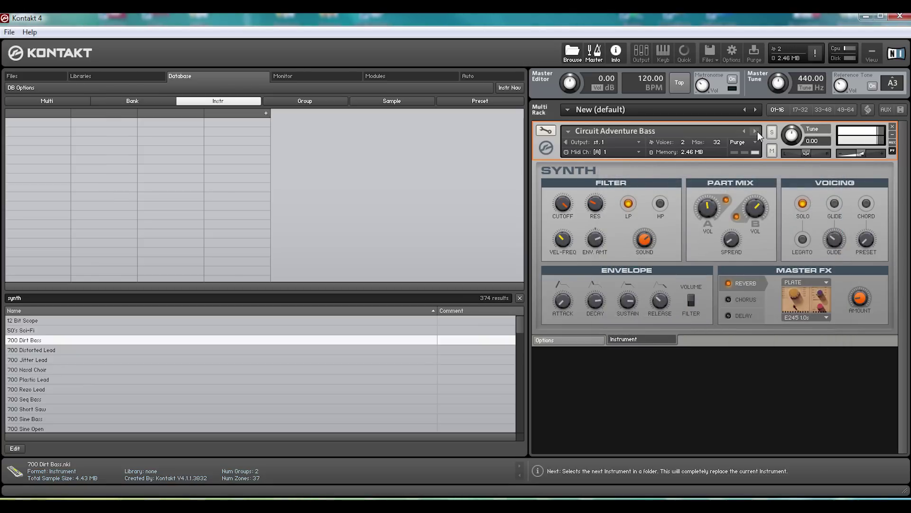
click(757, 132)
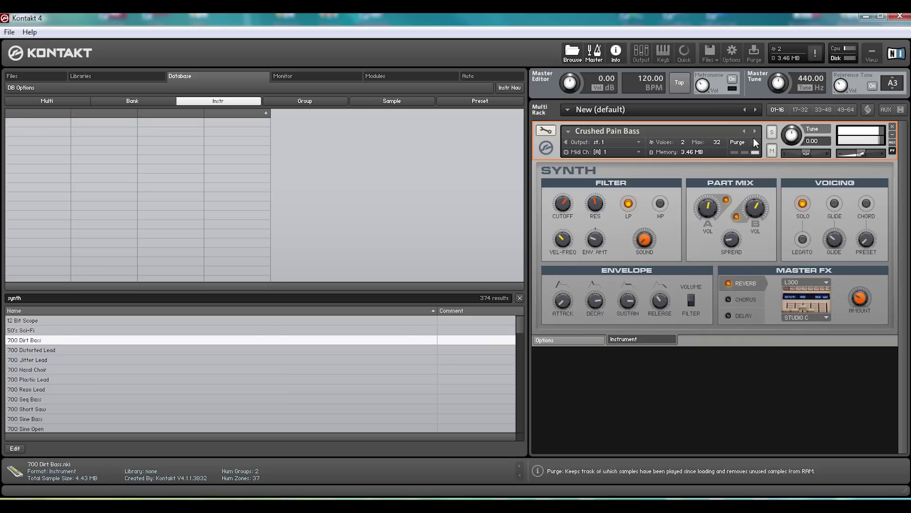
click(756, 131)
click(755, 131)
click(755, 131)
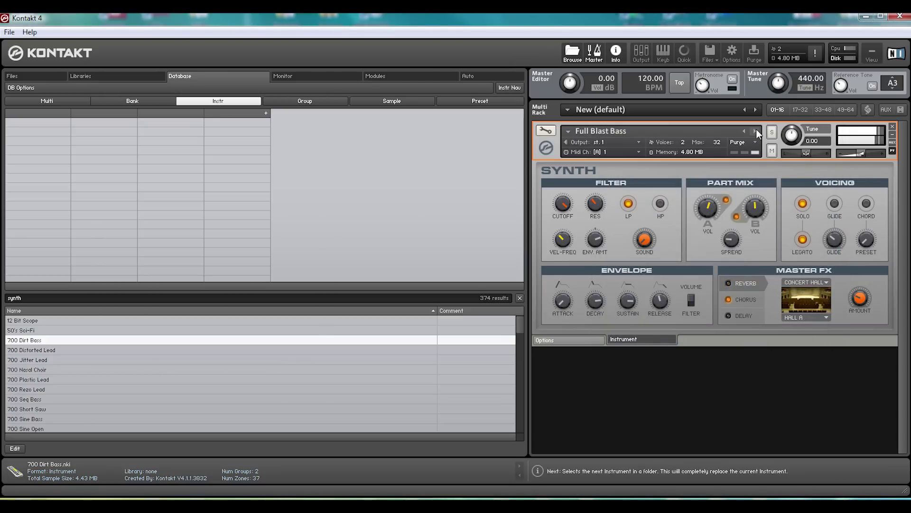
click(755, 131)
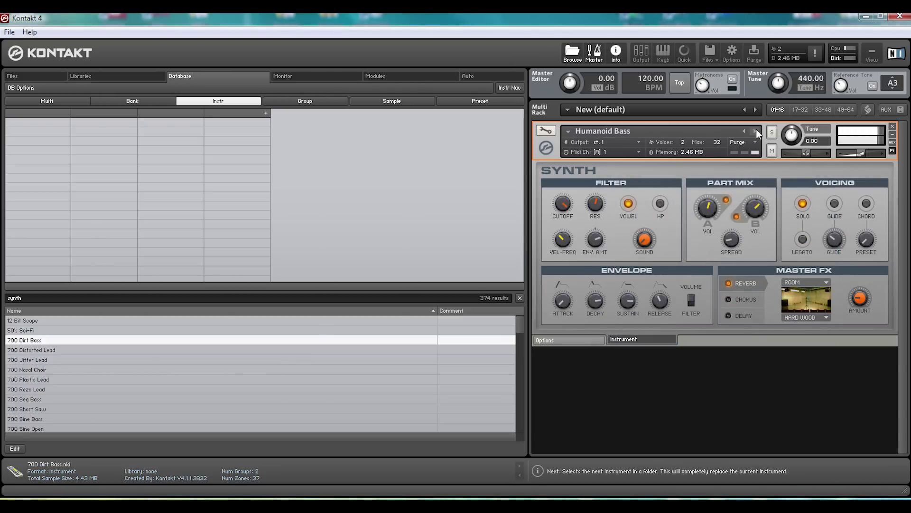
click(755, 131)
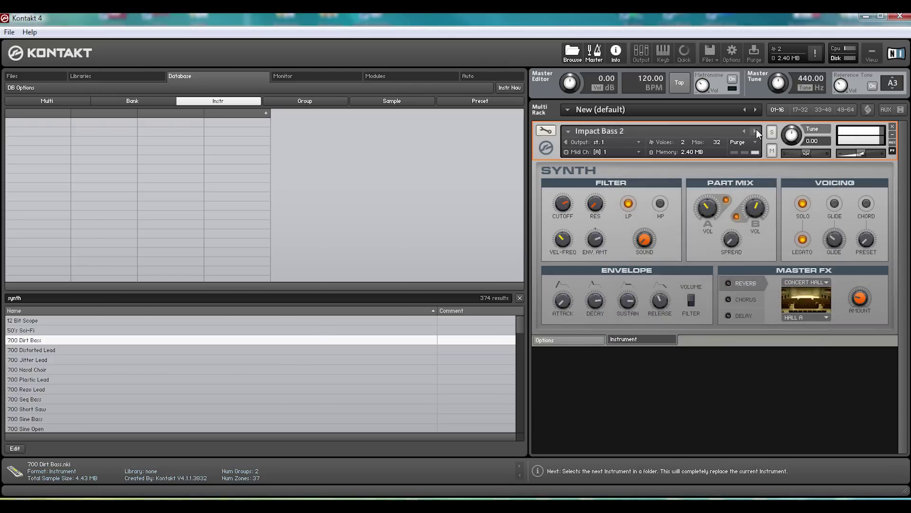
click(755, 131)
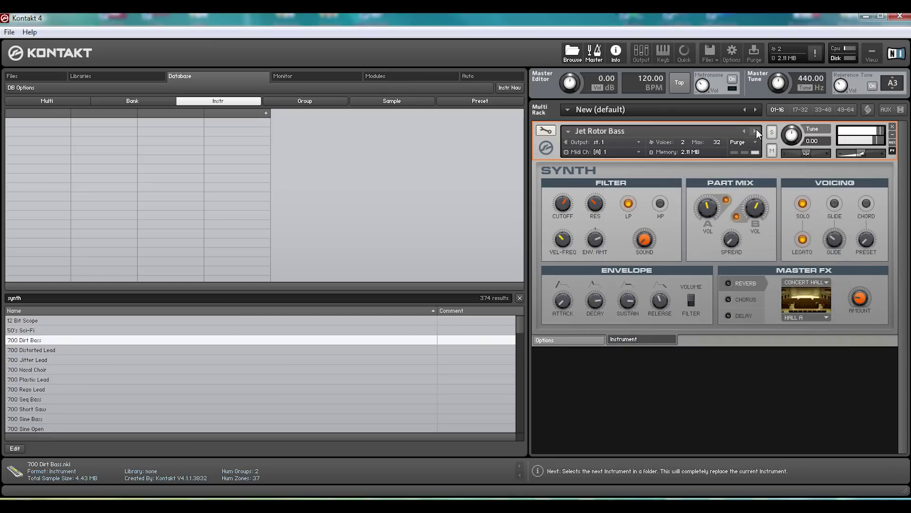
click(755, 131)
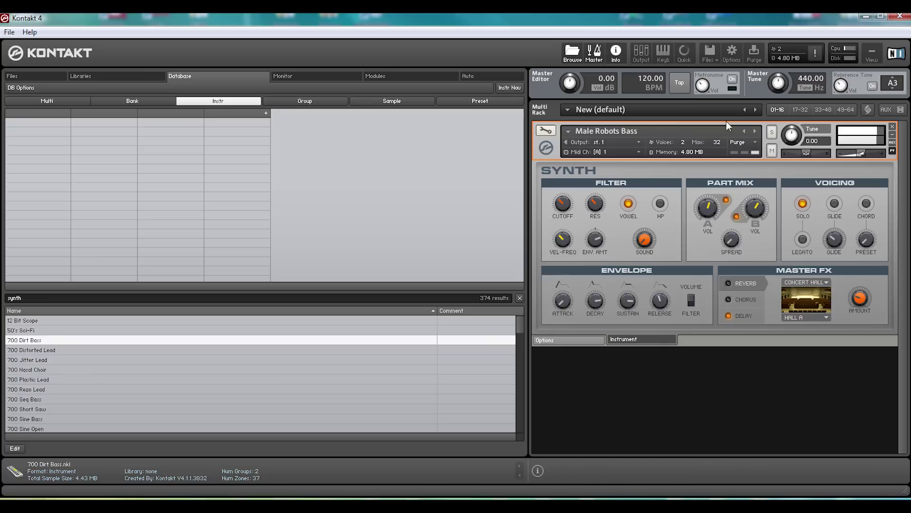
click(759, 131)
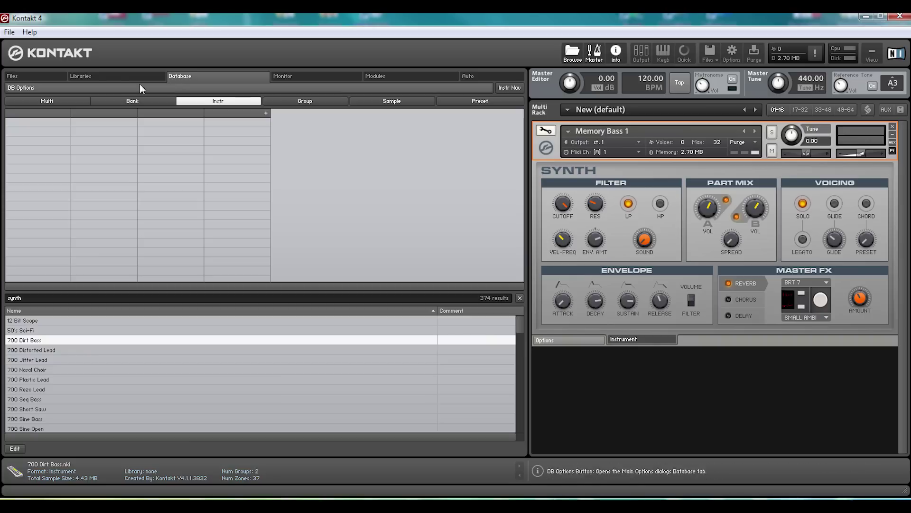
Show the Libraries tab and collapse the Factory Library to list the Upright Piano and three Concert Grands
click(47, 79)
click(84, 75)
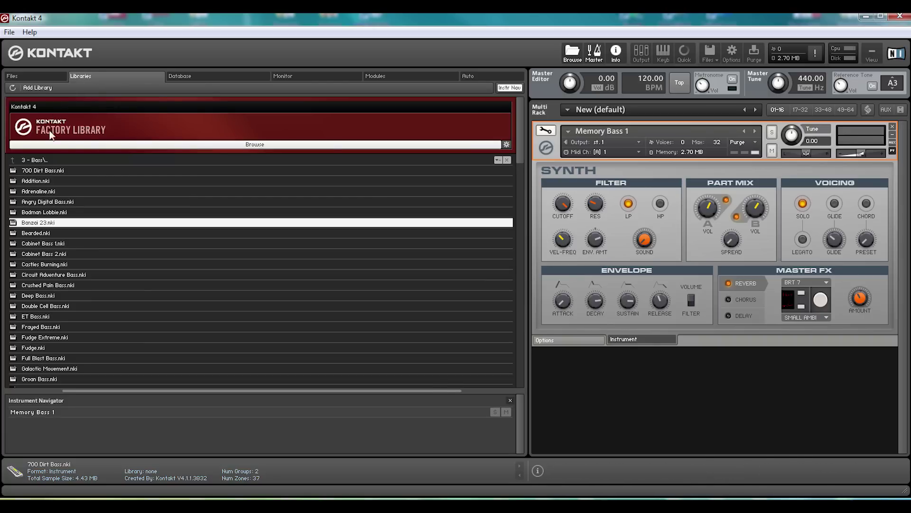
click(254, 145)
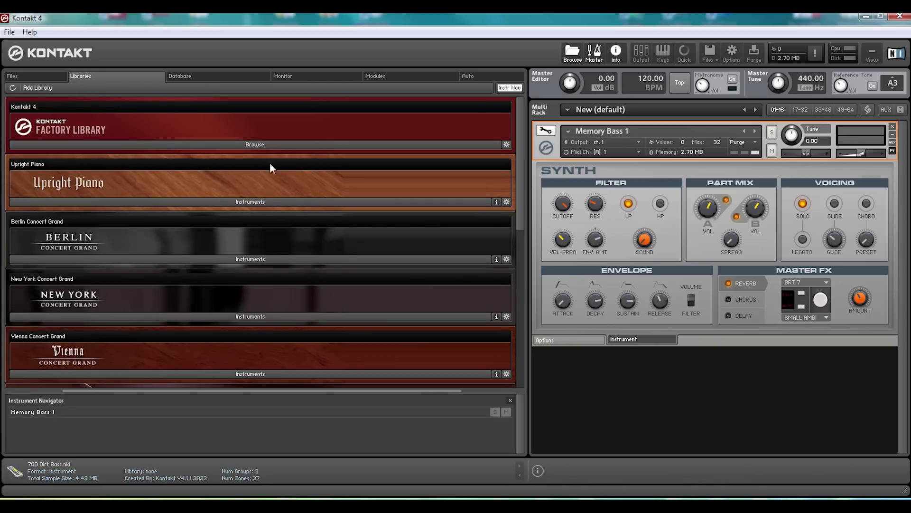